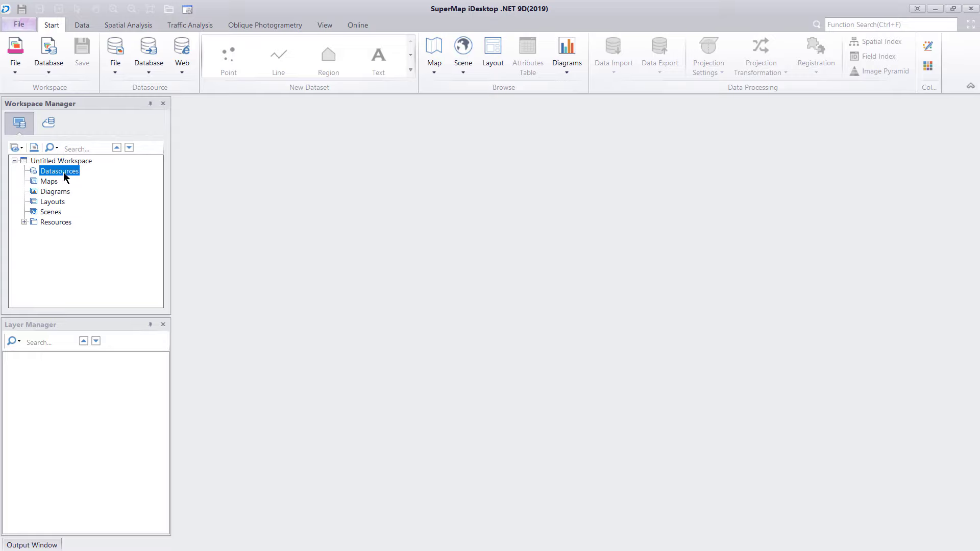
Create a new file datasource named 'example' in the Data folder.
right_click(60, 171)
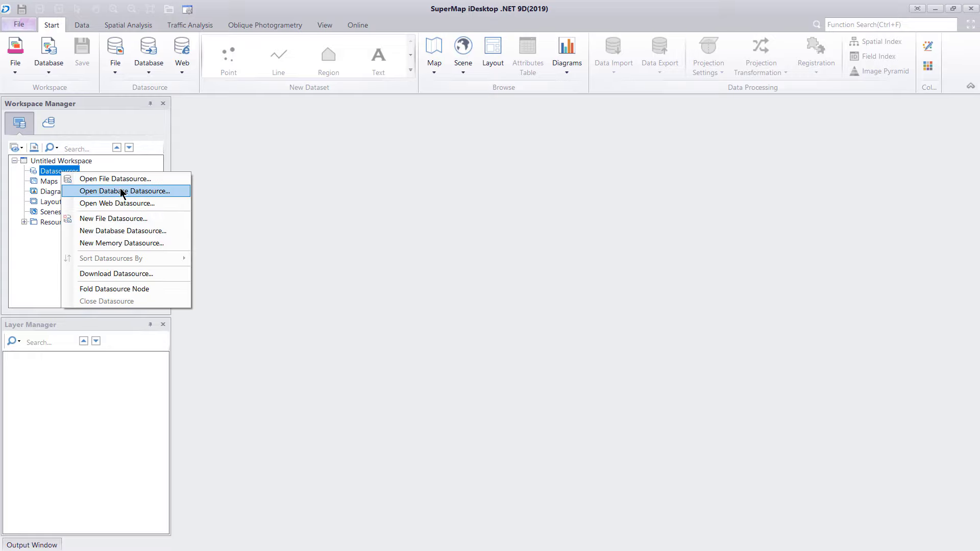
left_click(126, 222)
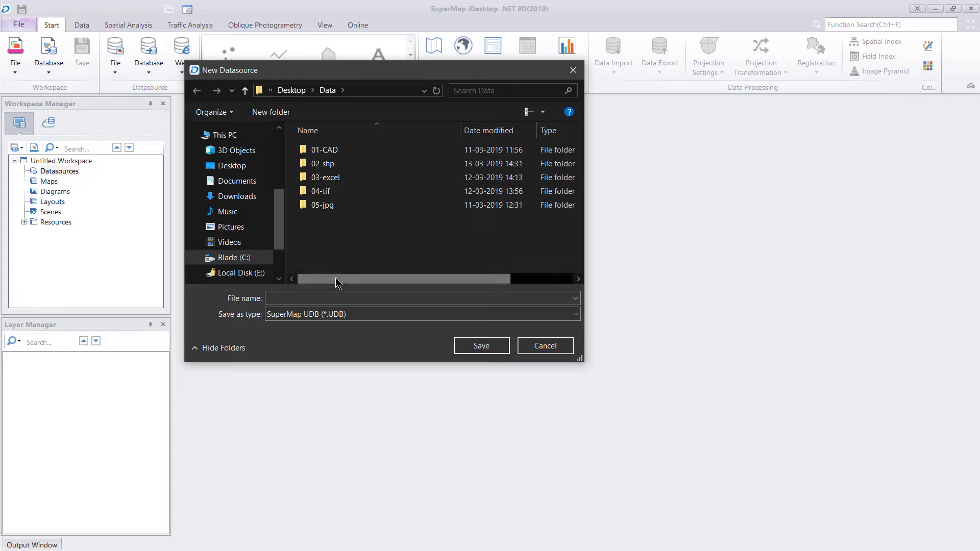
type("example")
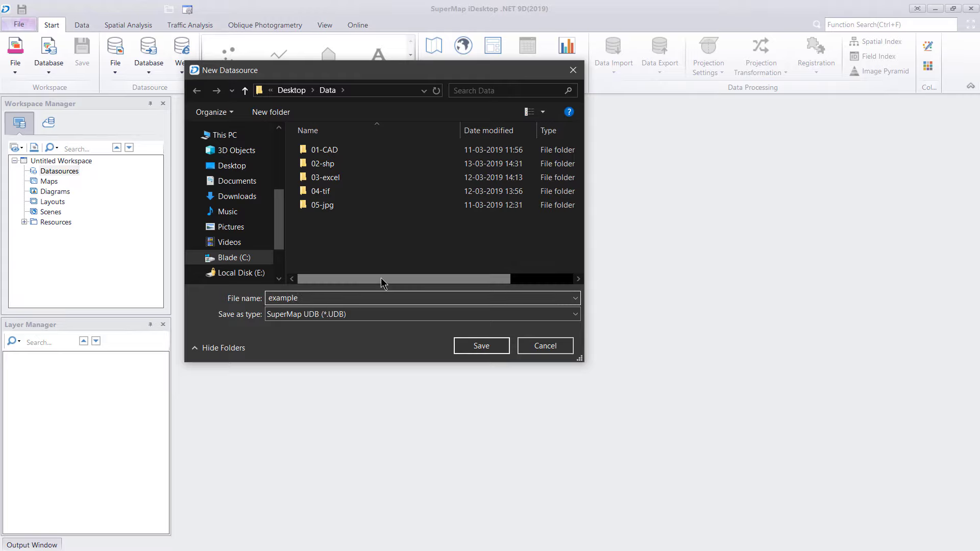
left_click(475, 350)
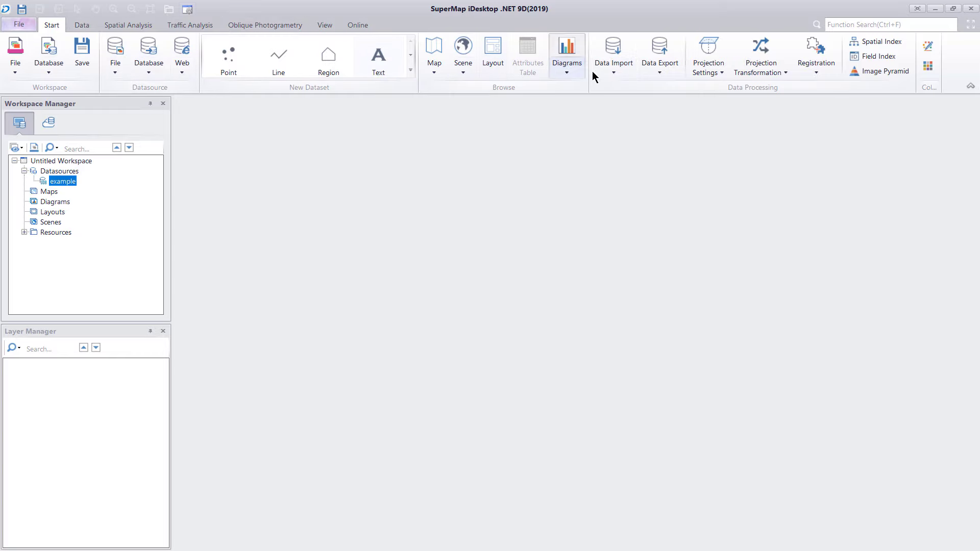
Import 05-jpg\IMAGE.jpg into the example datasource as the IMAGE raster dataset.
left_click(612, 70)
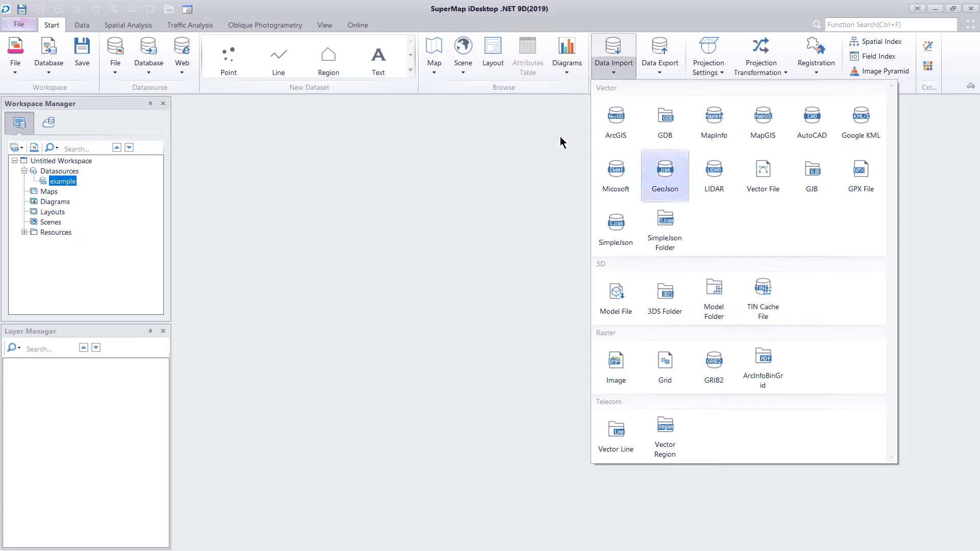
left_click(379, 158)
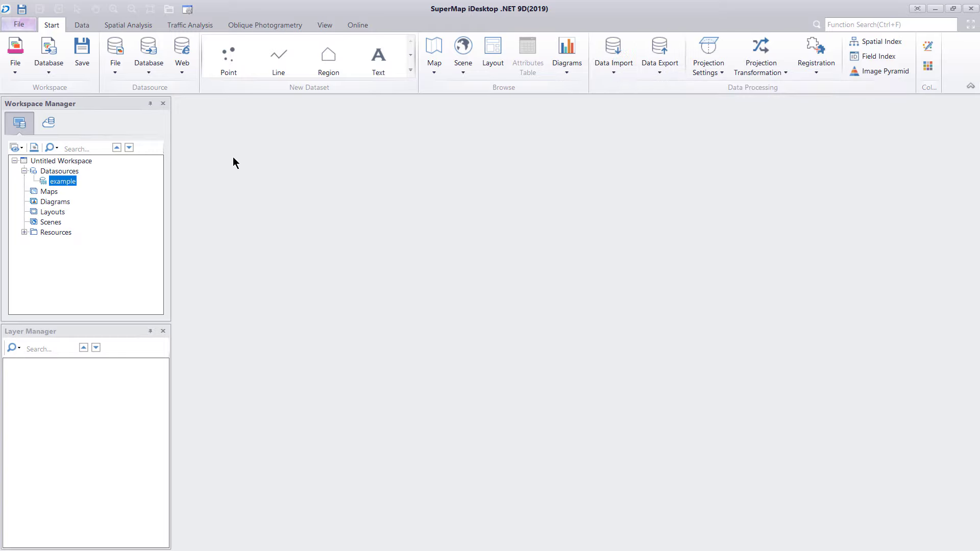
right_click(66, 189)
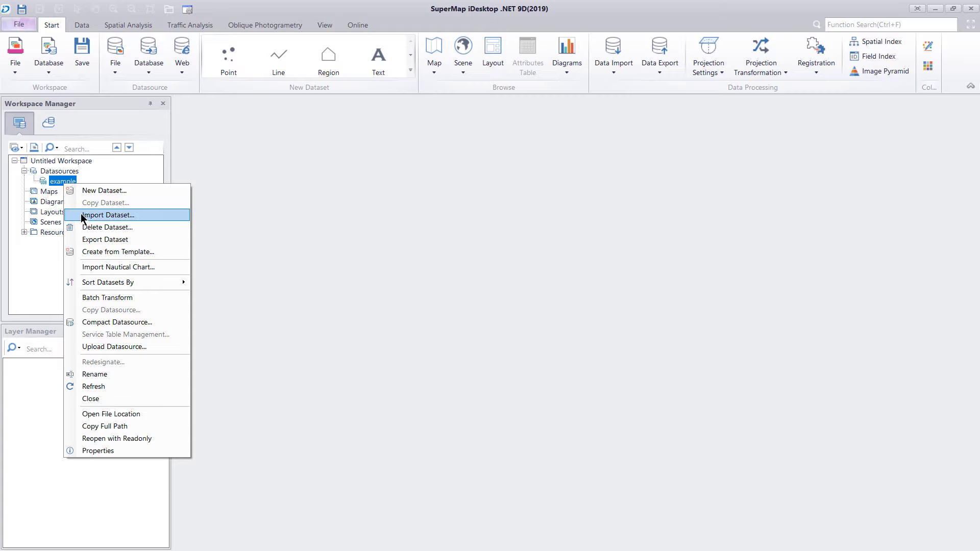
left_click(133, 216)
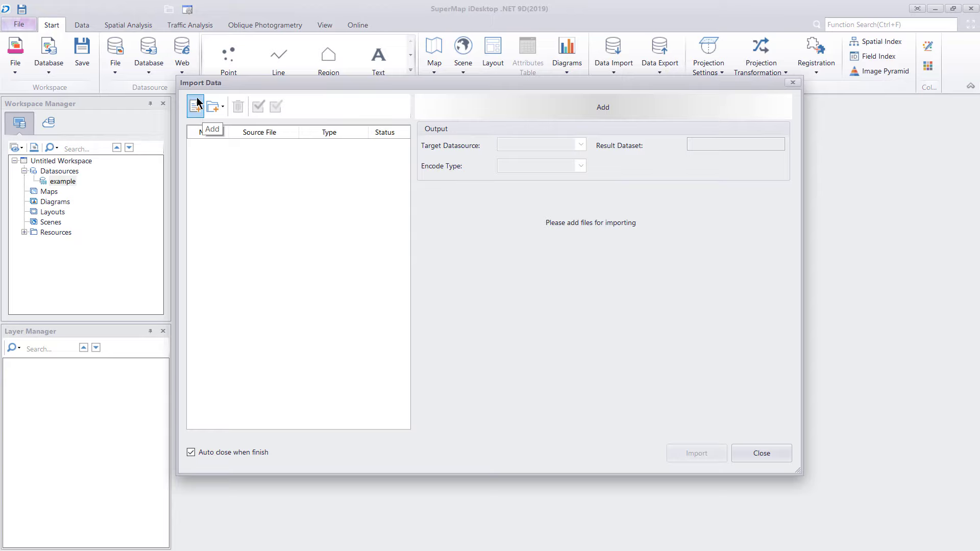
left_click(197, 107)
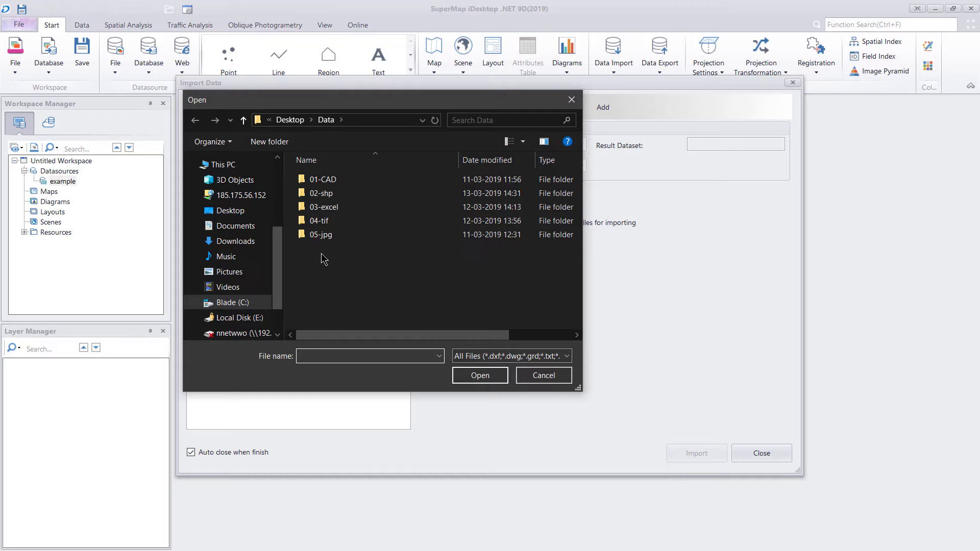
double_click(329, 236)
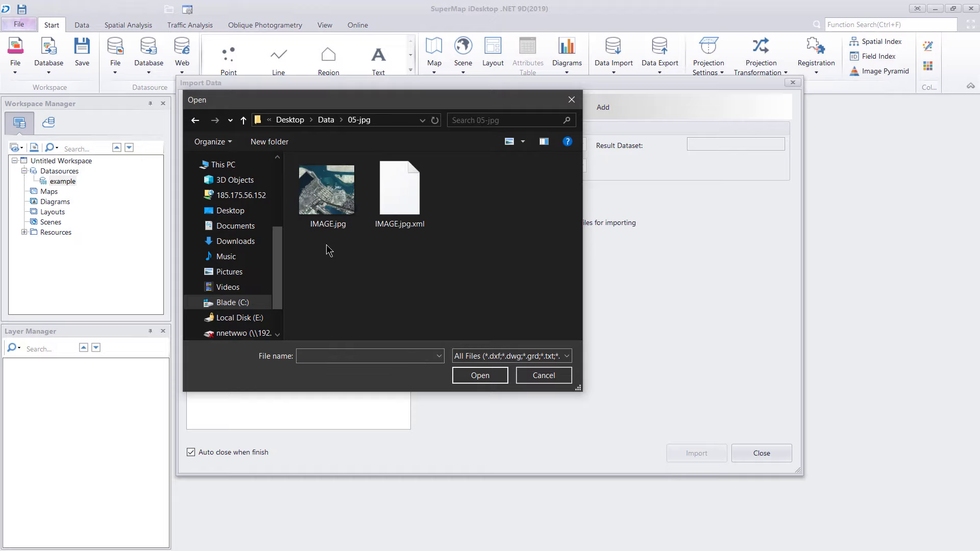
left_click(335, 200)
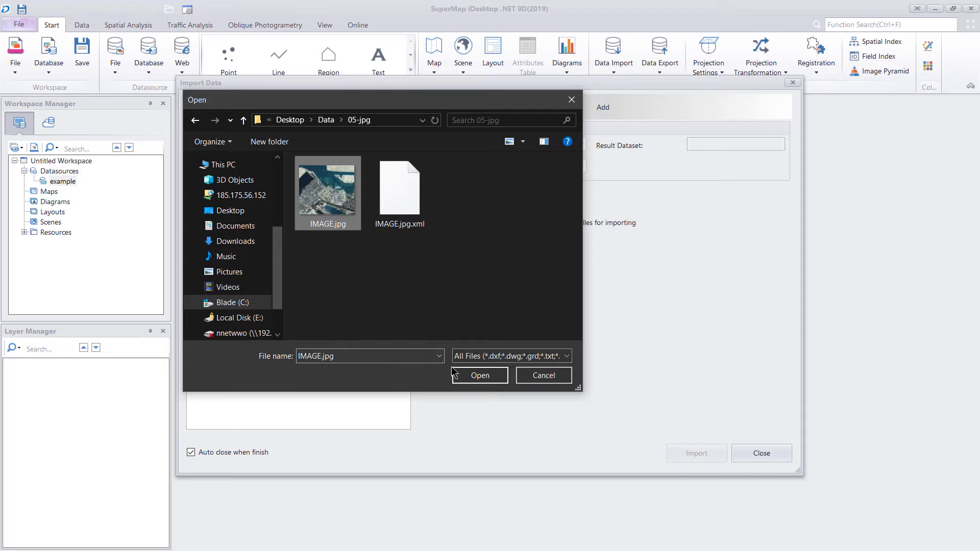
left_click(476, 376)
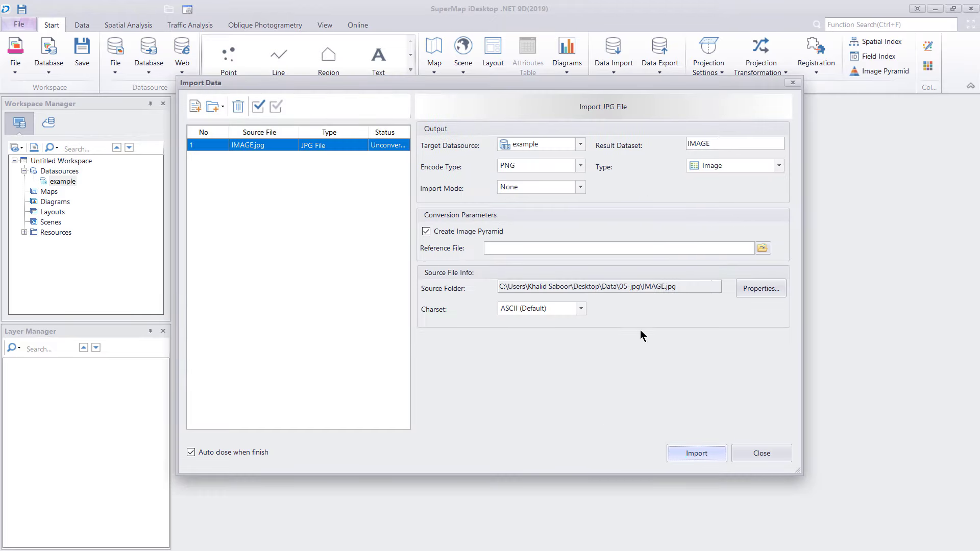
left_click(698, 453)
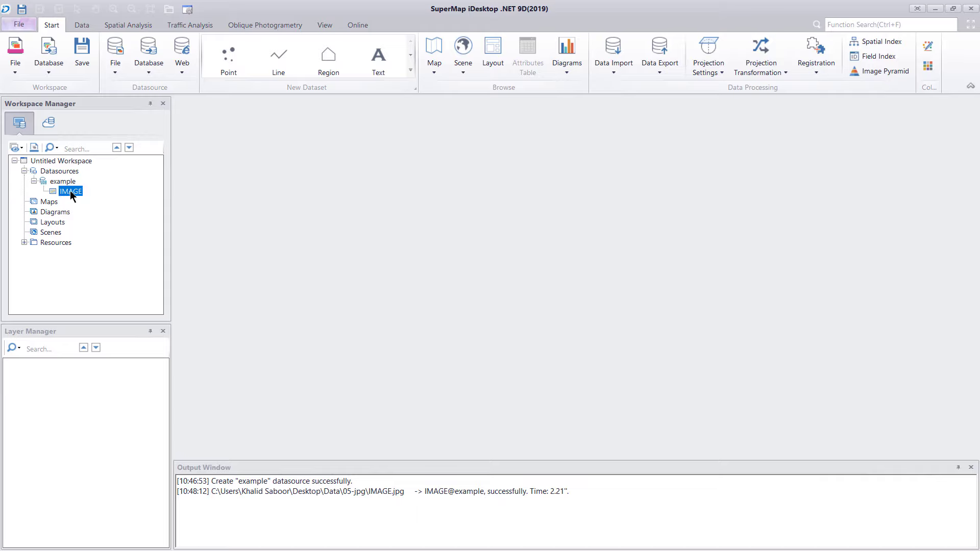
Show the IMAGE raster in an IMAGE@example map, then restore the application window.
left_click_drag(121, 191, 306, 144)
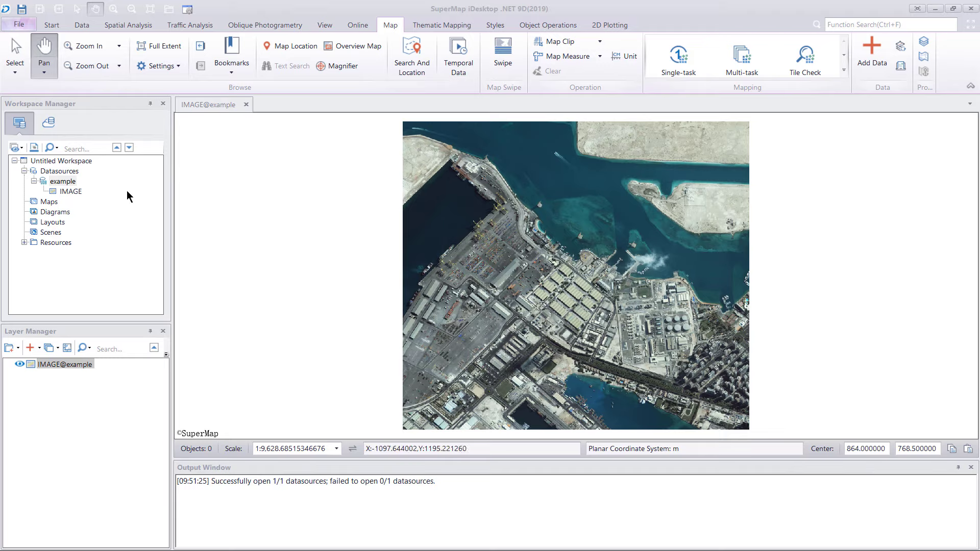
left_click(72, 193)
right_click(72, 194)
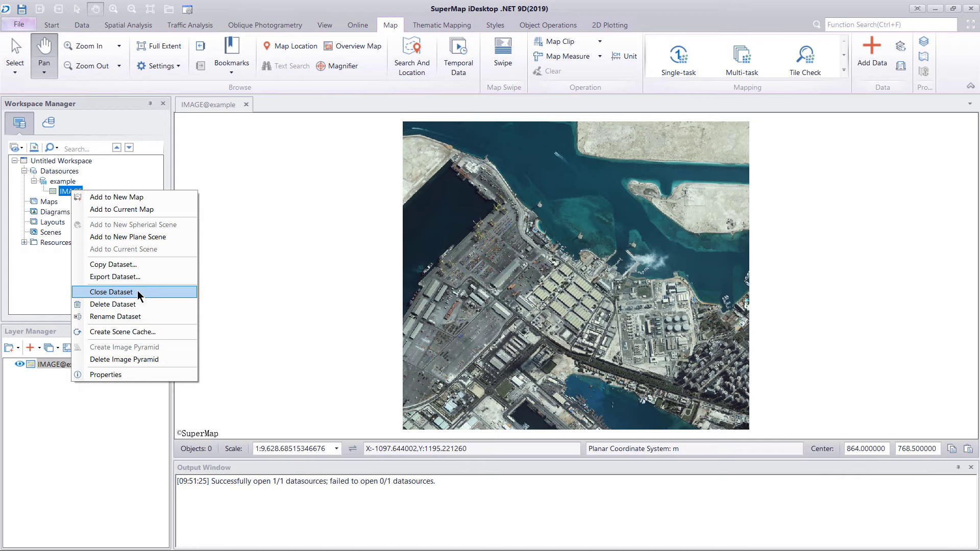
left_click(60, 279)
double_click(306, 9)
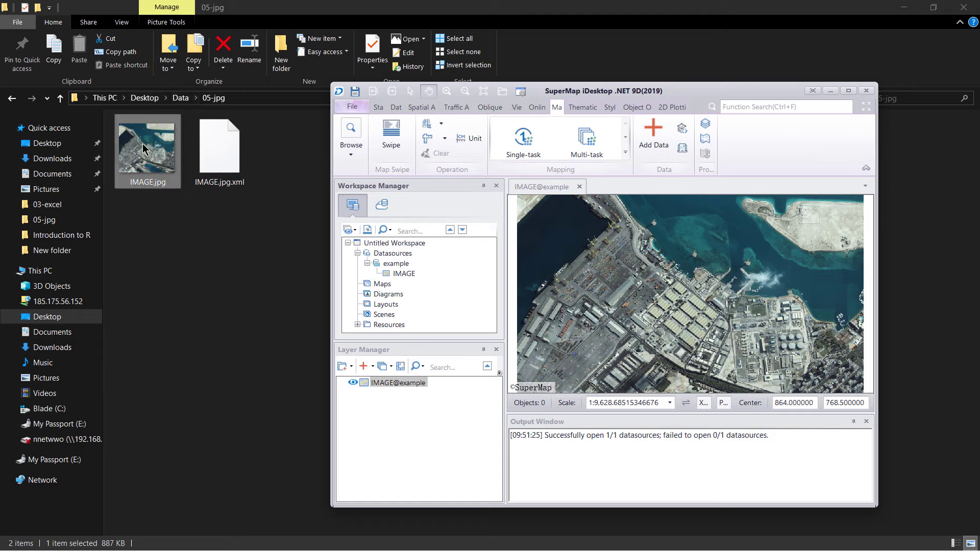
Drag IMAGE.jpg from File Explorer into the workspace, maximize, and expand the new IMAGE datasource.
left_click_drag(141, 156, 464, 294)
left_click(849, 90)
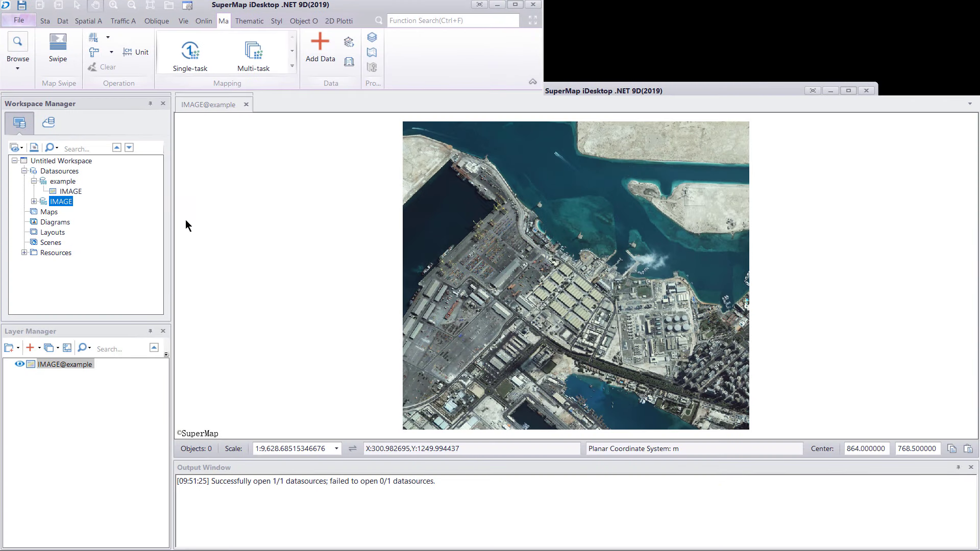
left_click(34, 202)
left_click(74, 213)
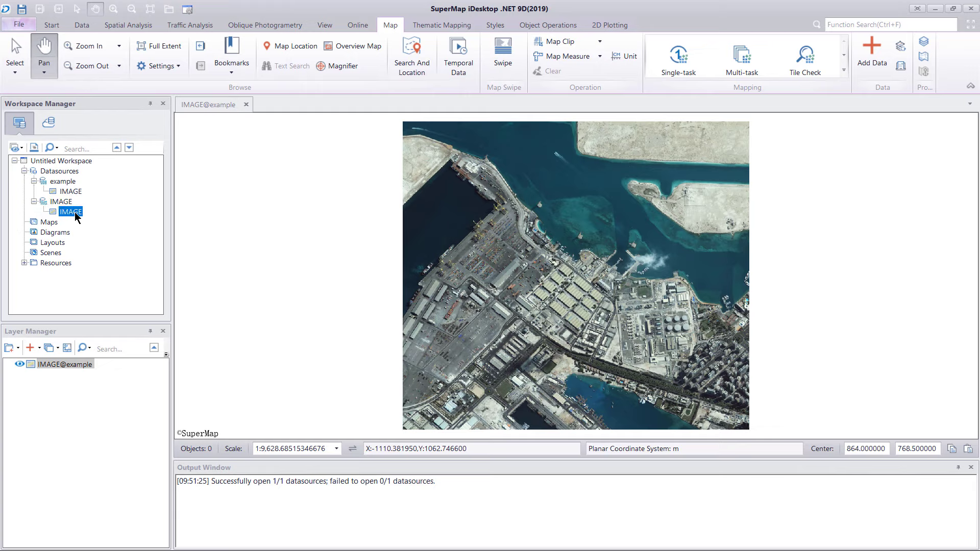
right_click(68, 216)
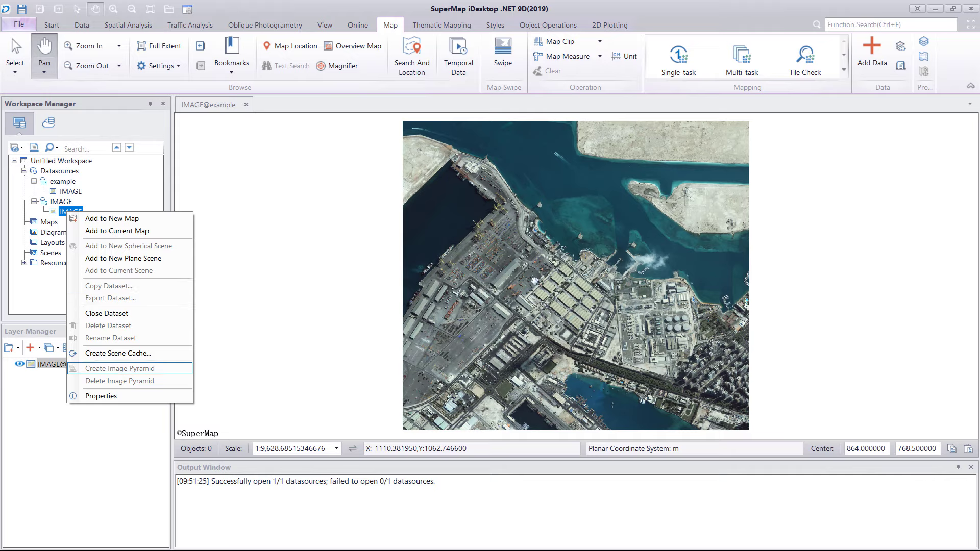
left_click(440, 269)
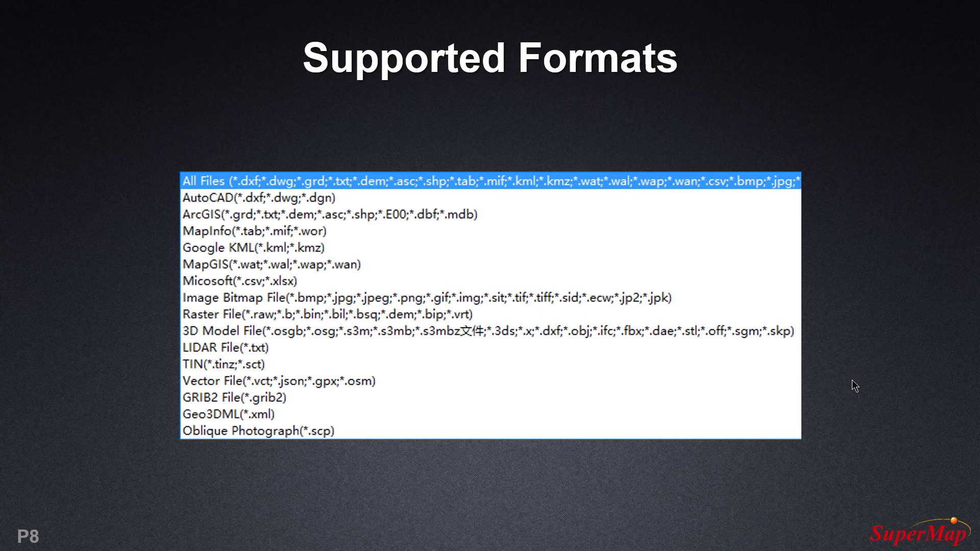
Advance the slides past Exercise to the Vector Data Import—CAD Format slide.
key("Right")
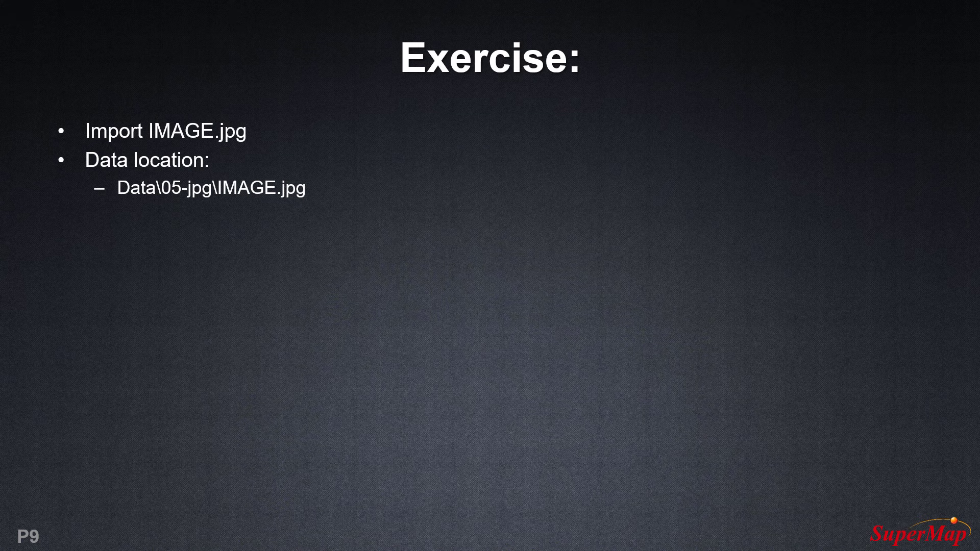
key("Right")
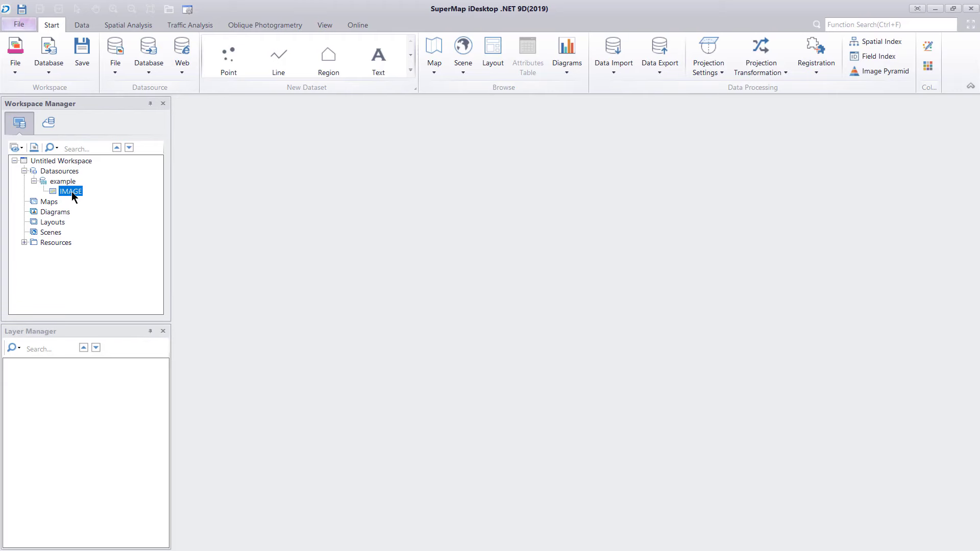
Delete the IMAGE dataset from the example datasource.
right_click(73, 196)
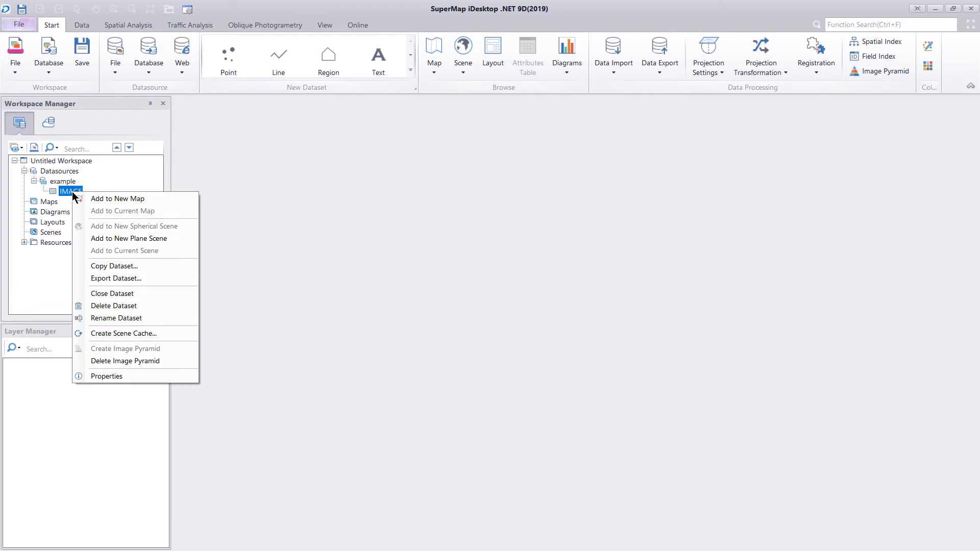
left_click(137, 305)
left_click(493, 323)
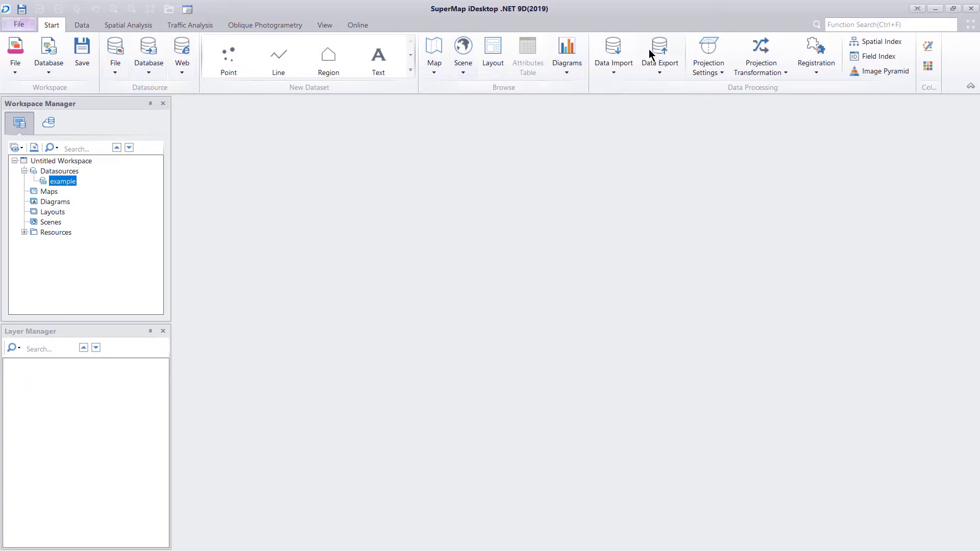
Import 01-CAD\LightingPlan.dwg into example as a CAD dataset.
left_click(620, 71)
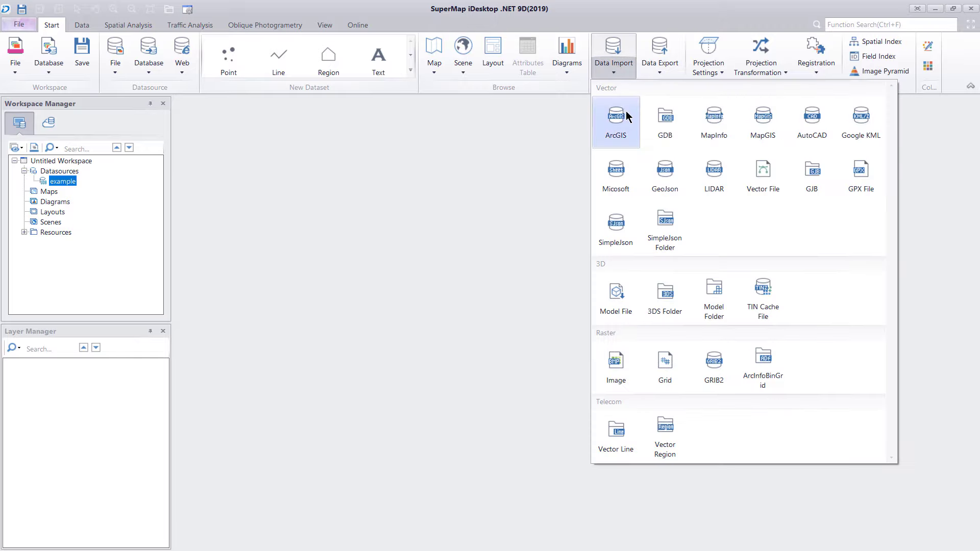
left_click(809, 118)
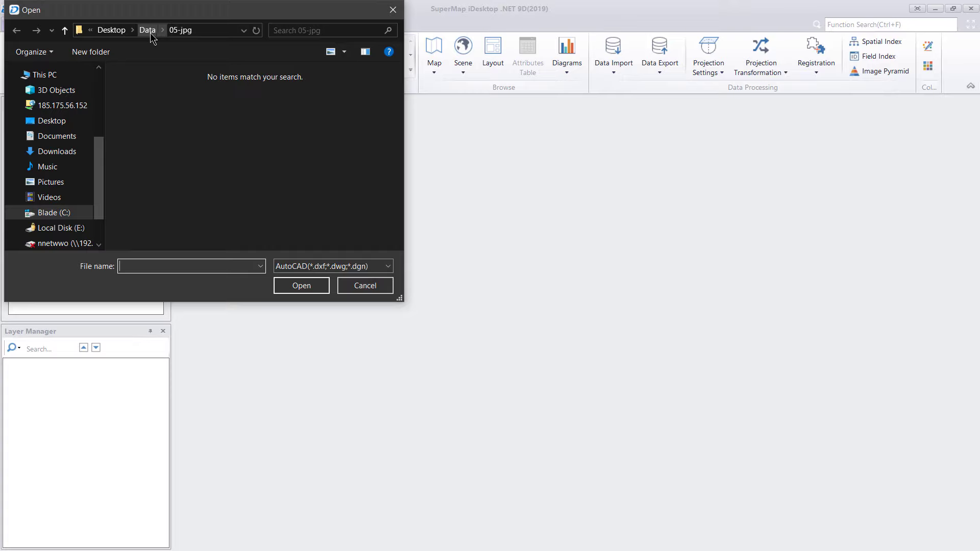
left_click(147, 30)
double_click(170, 90)
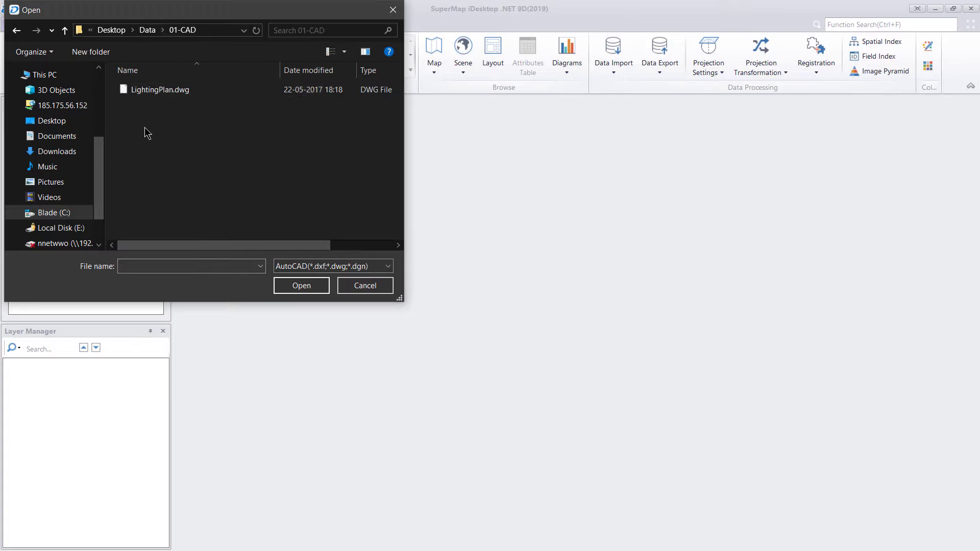
left_click(160, 94)
left_click(201, 93)
left_click(204, 108)
left_click(225, 95)
left_click(305, 286)
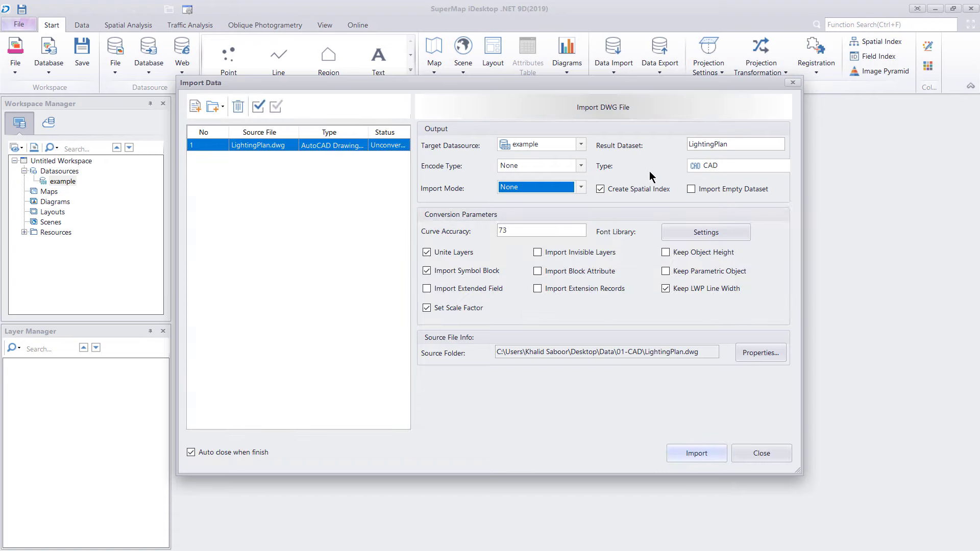
left_click(725, 166)
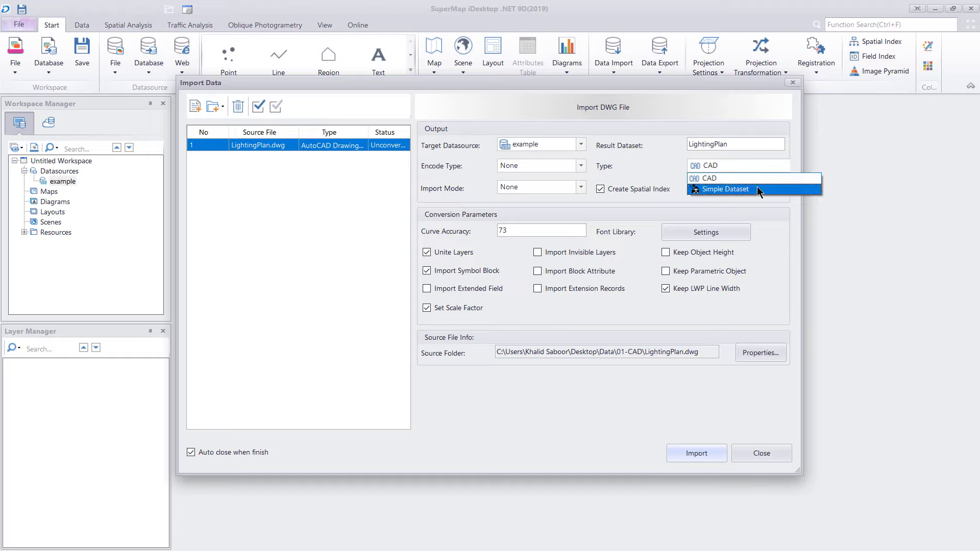
left_click(727, 178)
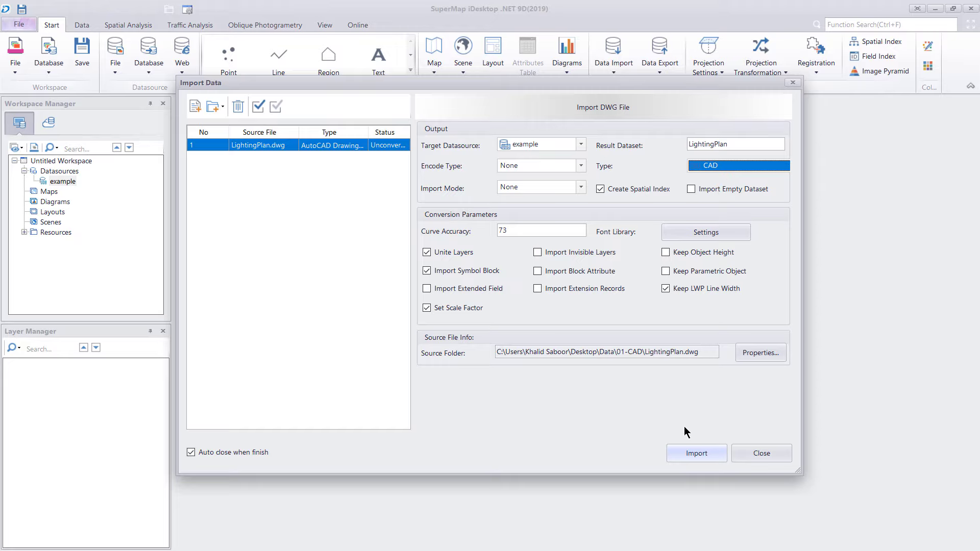
left_click(683, 455)
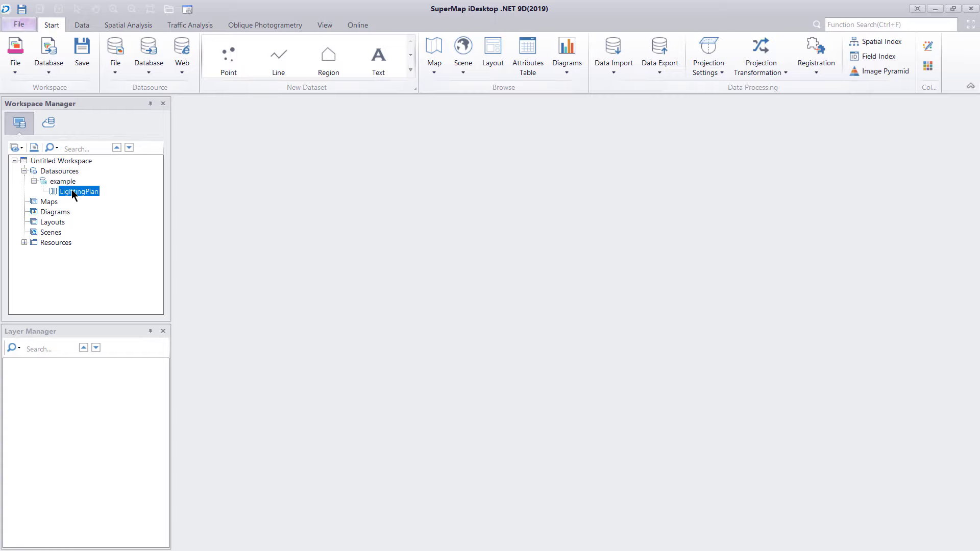
Open LightingPlan in a new map and zoom out to see the whole drawing.
double_click(72, 191)
scroll(585, 213, "down", 1)
left_click_drag(586, 213, 626, 226)
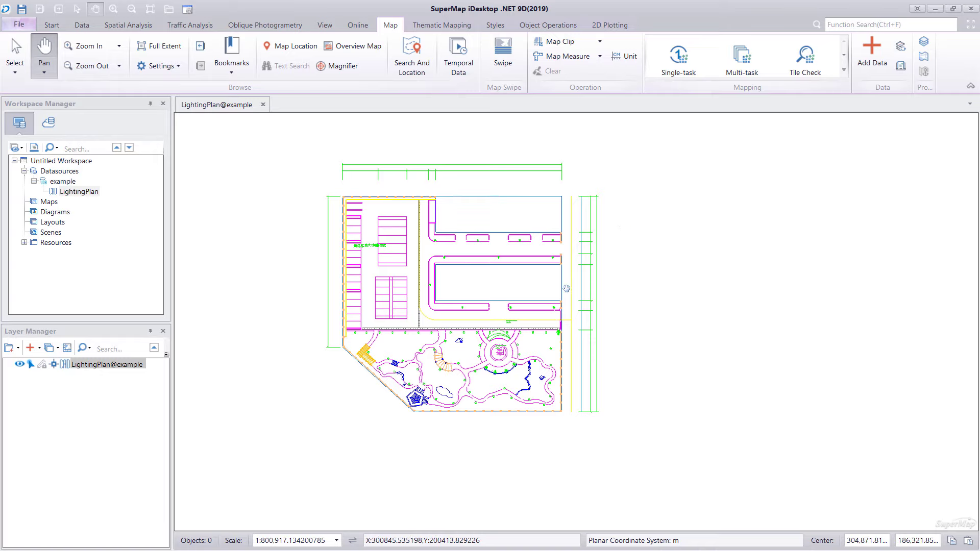
scroll(566, 290, "up", 5)
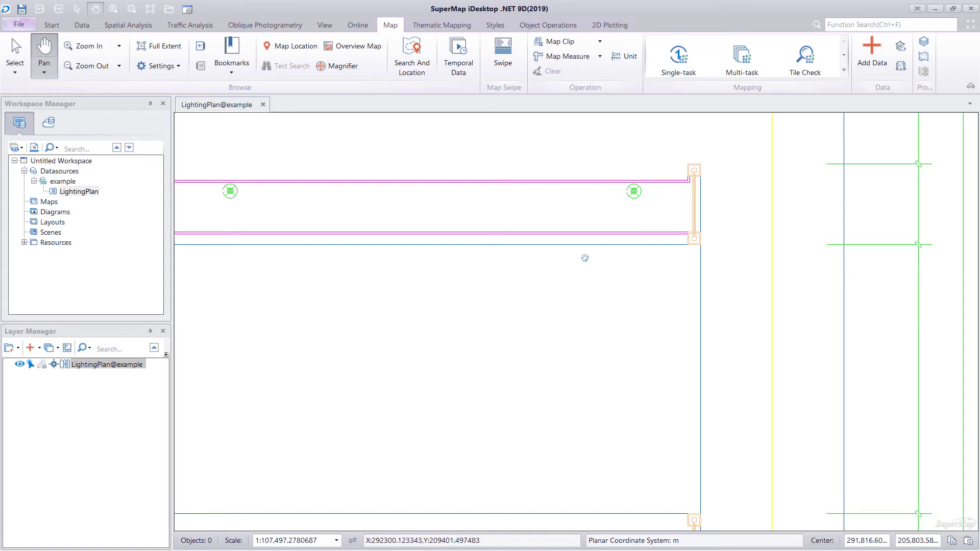
scroll(427, 193, "down", 4)
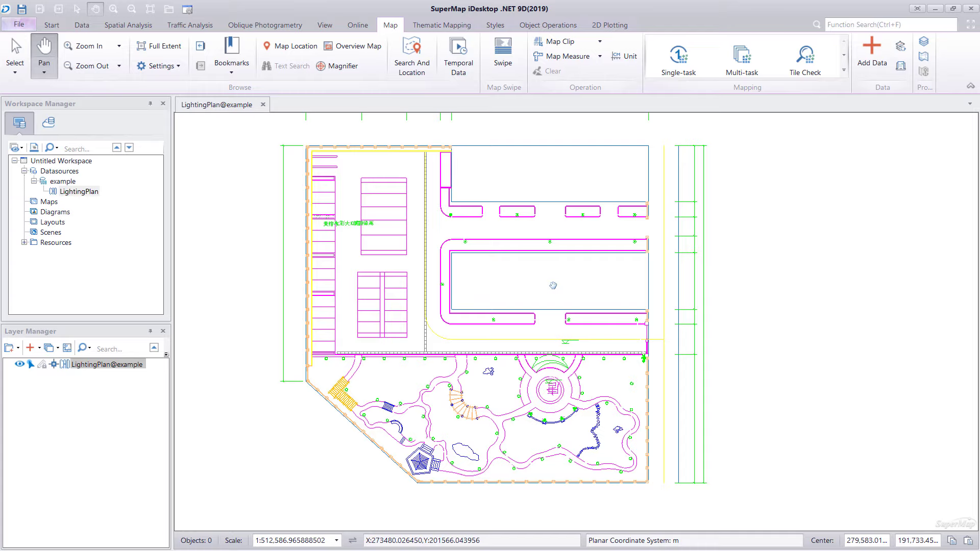
Delete the LightingPlan CAD dataset from example.
right_click(81, 192)
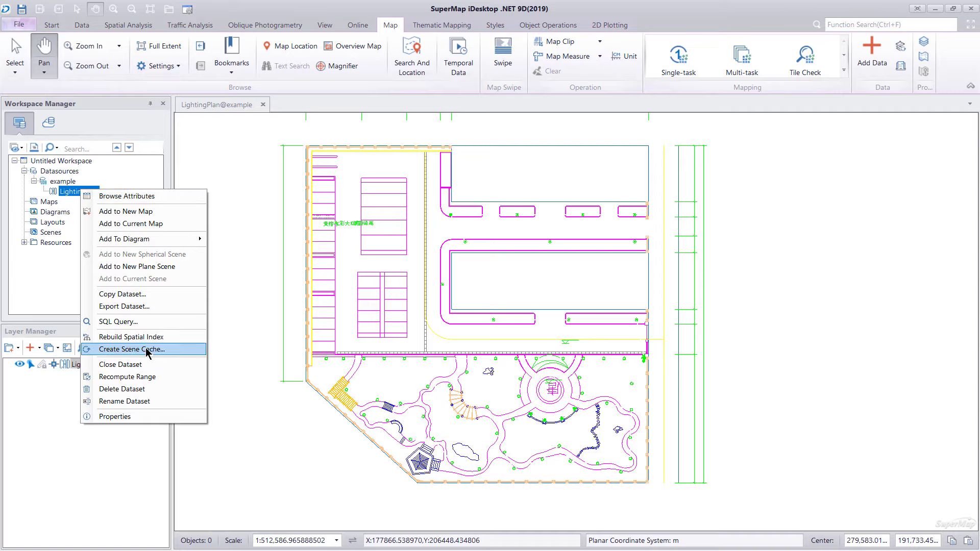
left_click(122, 389)
left_click(507, 327)
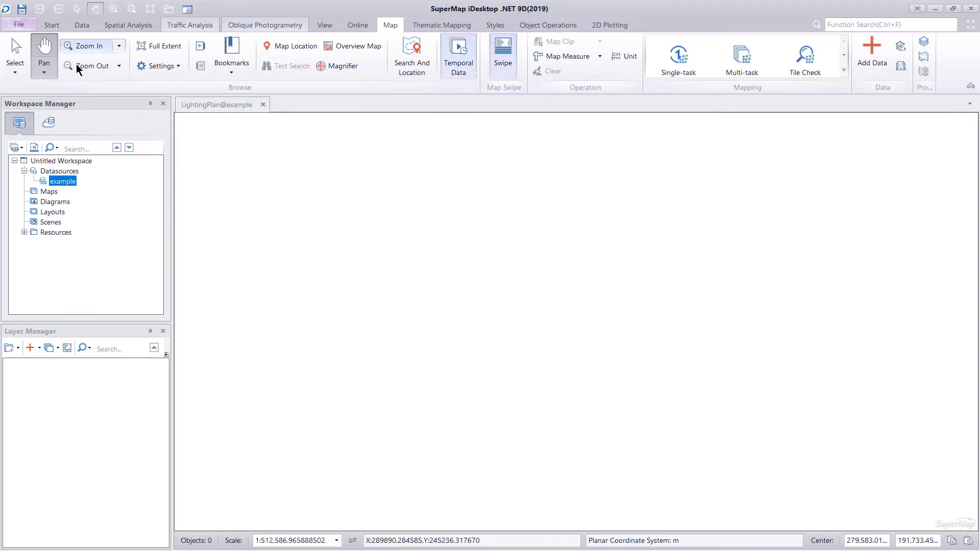
Reimport LightingPlan.dwg from AutoCAD with the result type set to Simple Dataset.
left_click(53, 25)
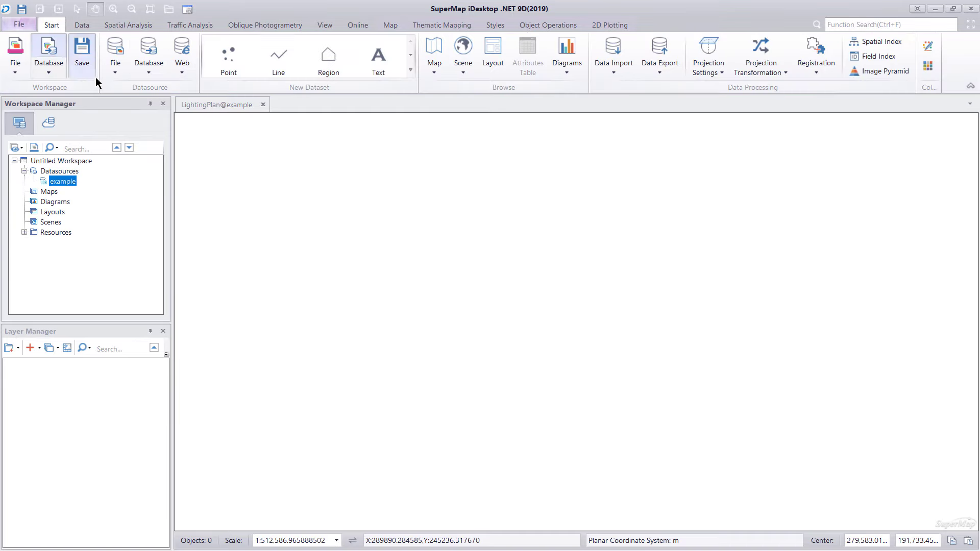
left_click(615, 56)
left_click(807, 131)
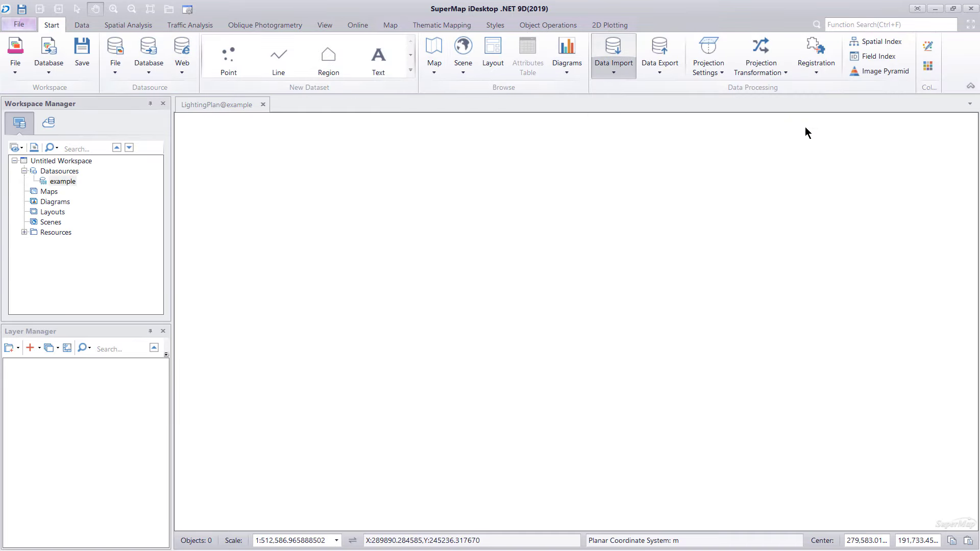
left_click(161, 91)
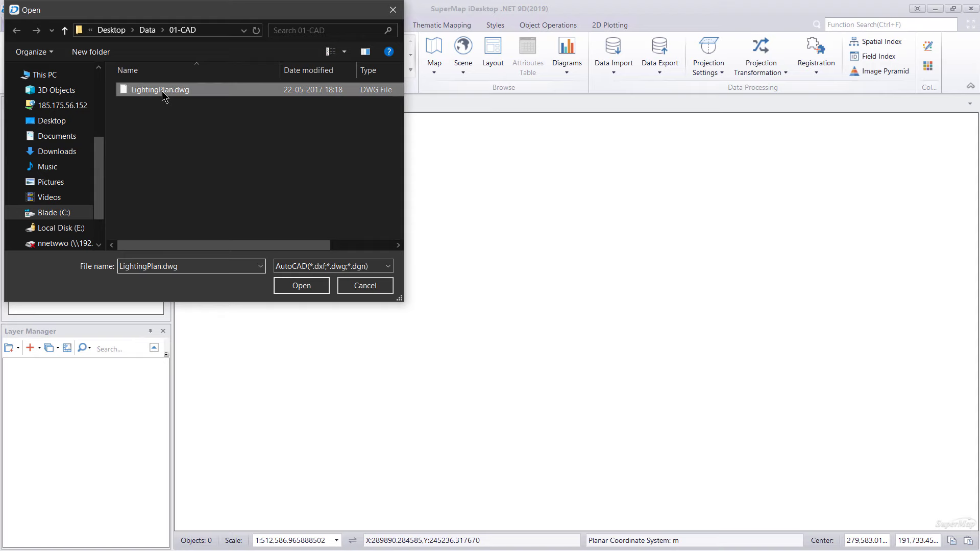
left_click(312, 287)
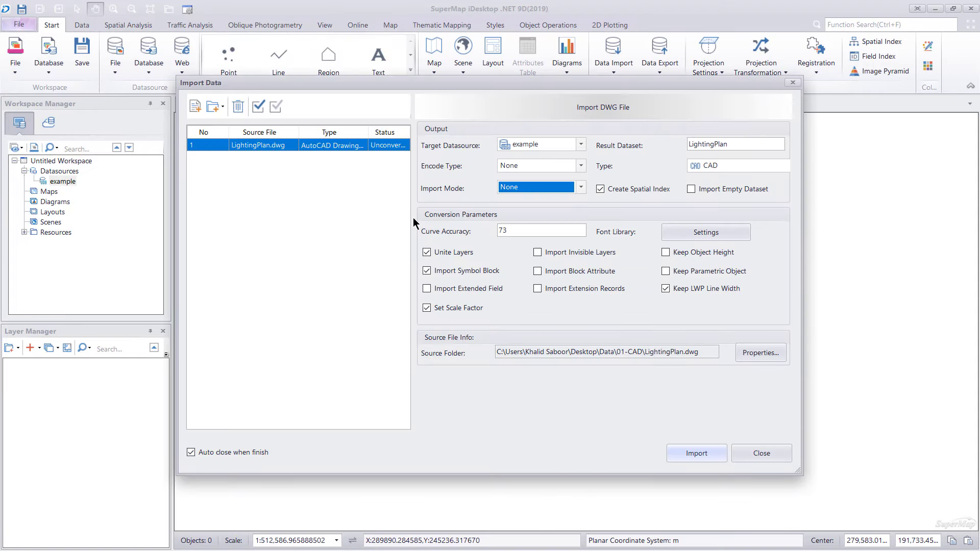
left_click(777, 166)
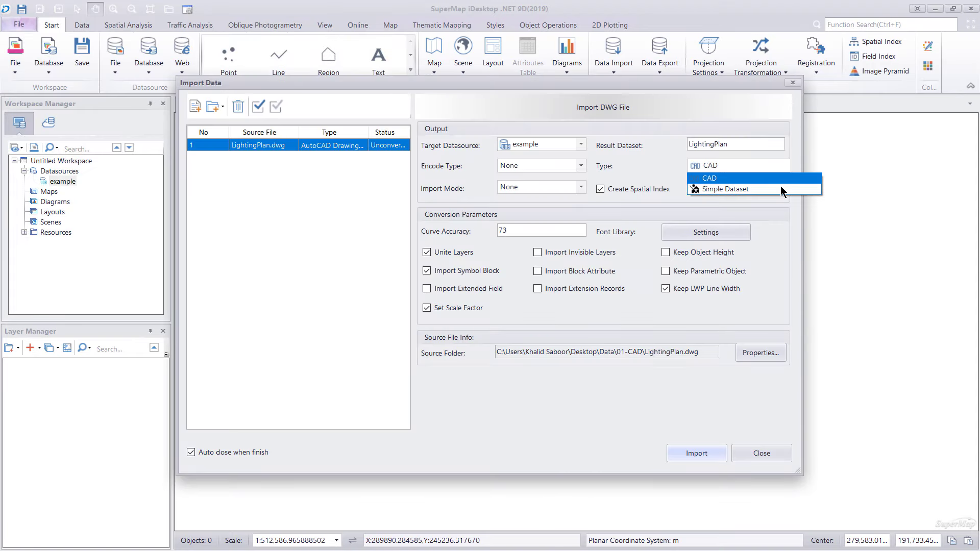
left_click(780, 188)
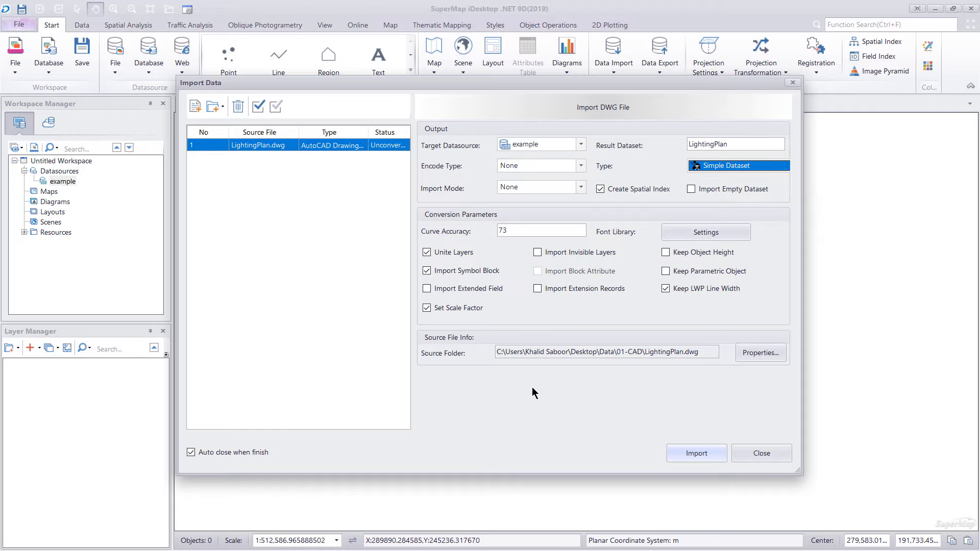
left_click(697, 454)
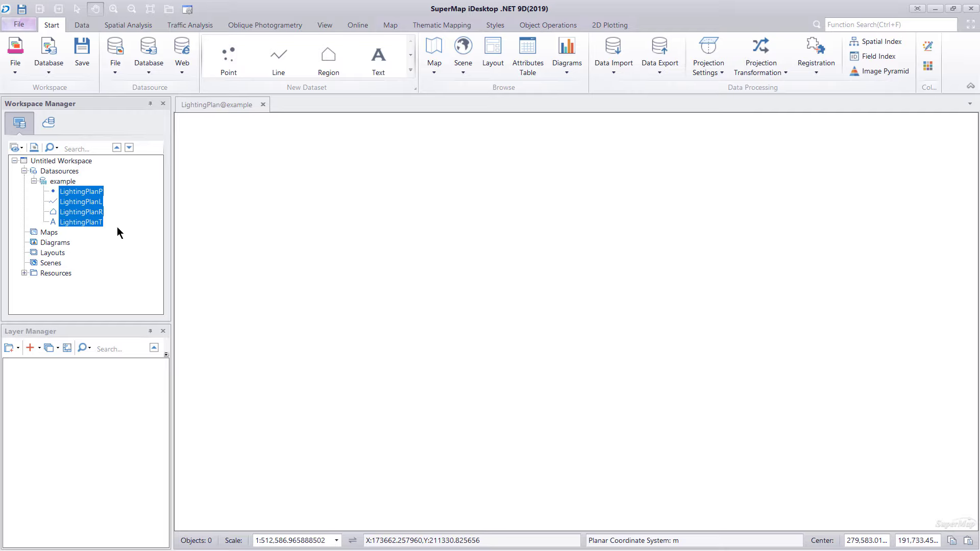
Drag LightingPlanP, LightingPlanR and LightingPlanL into one new map window.
left_click(125, 201)
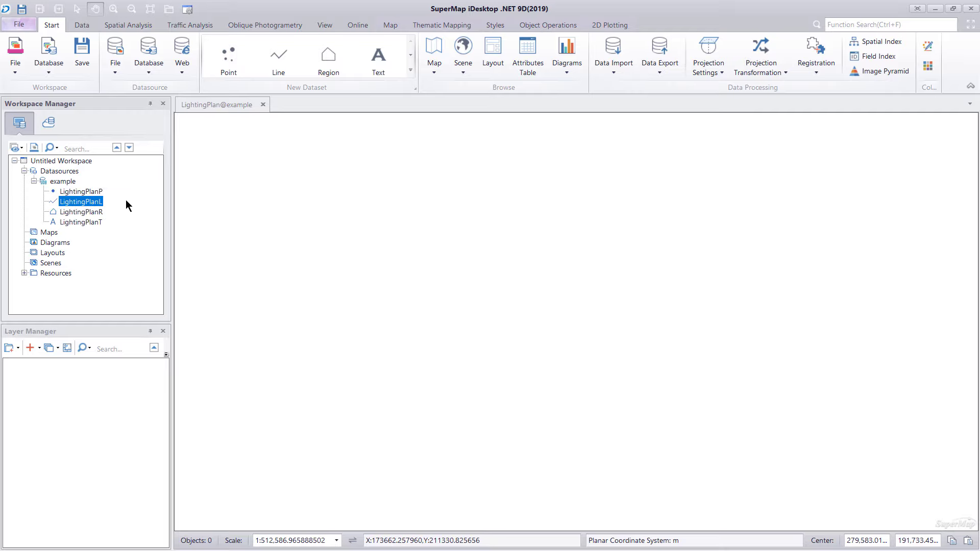
left_click(114, 213)
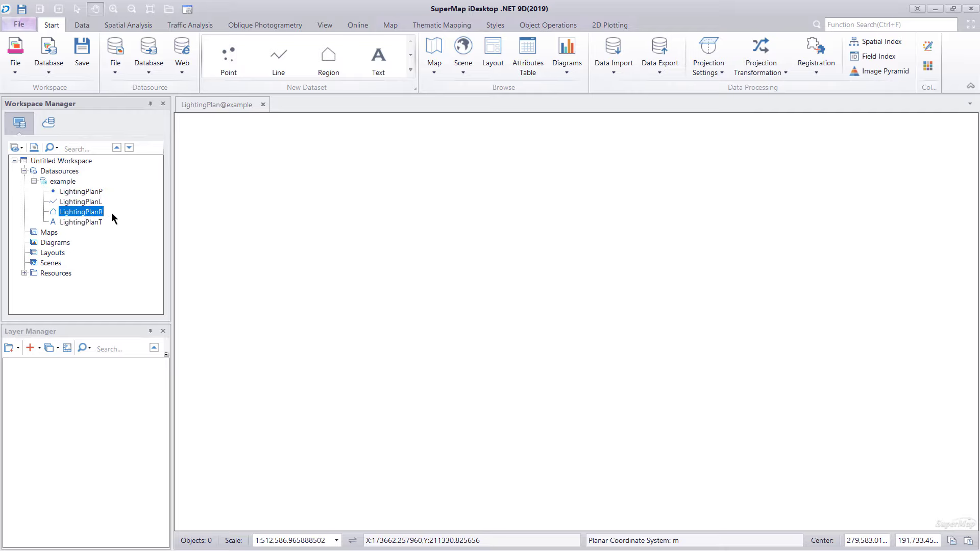
left_click(76, 212)
left_click(80, 203)
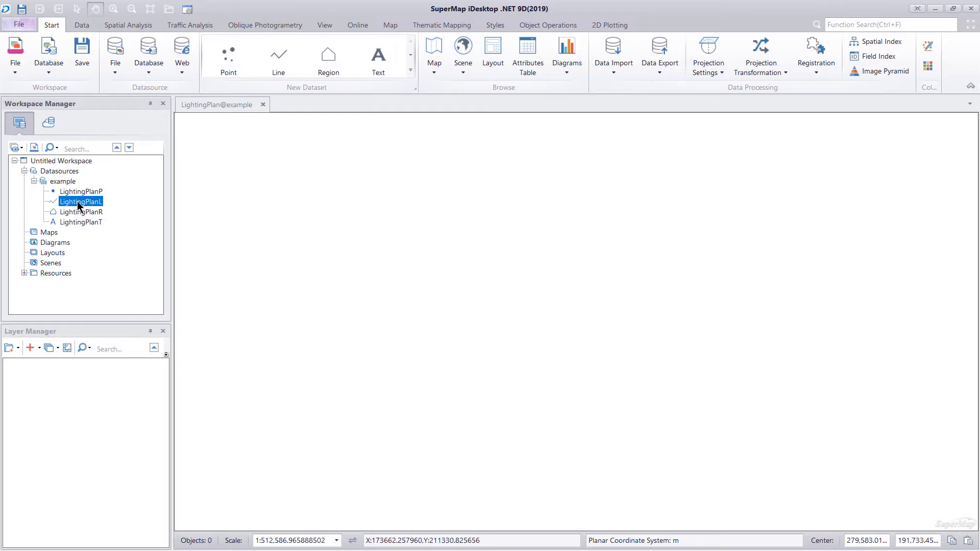
left_click(79, 192)
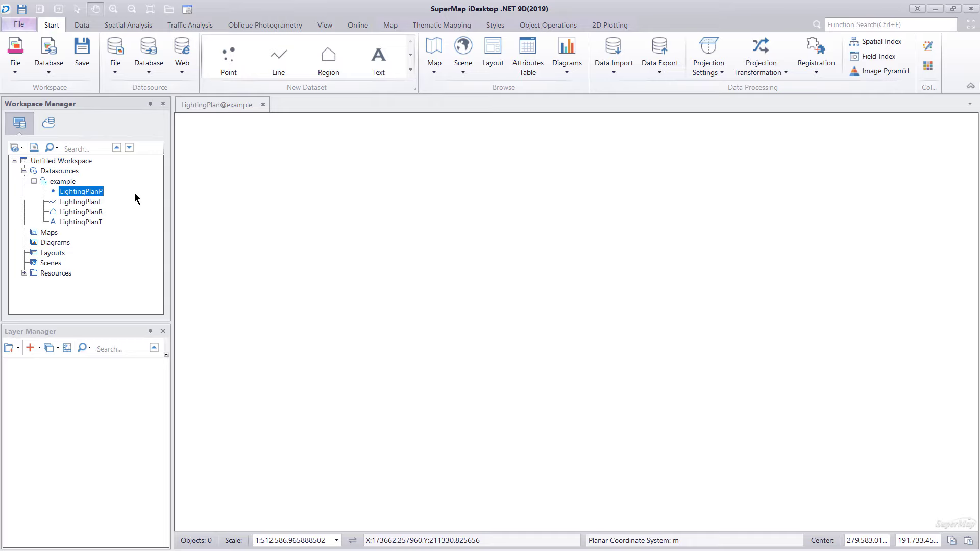
left_click(78, 191)
left_click_drag(78, 192, 358, 306)
left_click_drag(81, 212, 194, 340)
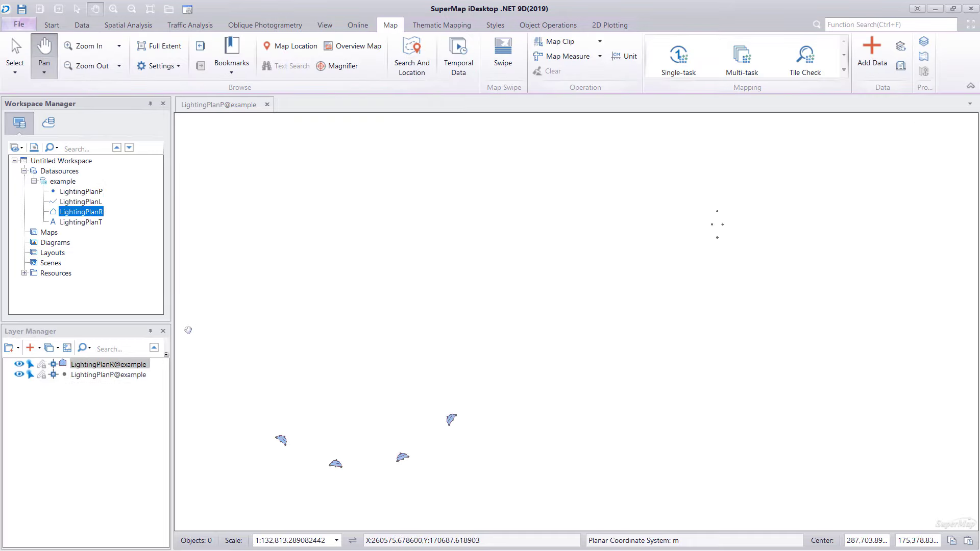
mouse_move(82, 203)
left_mouse_down()
mouse_move(311, 273)
mouse_move(393, 334)
left_mouse_up()
Pan to the parking area above the park and box-select its features.
mouse_move(359, 429)
left_mouse_down()
mouse_move(409, 384)
mouse_move(428, 297)
left_mouse_up()
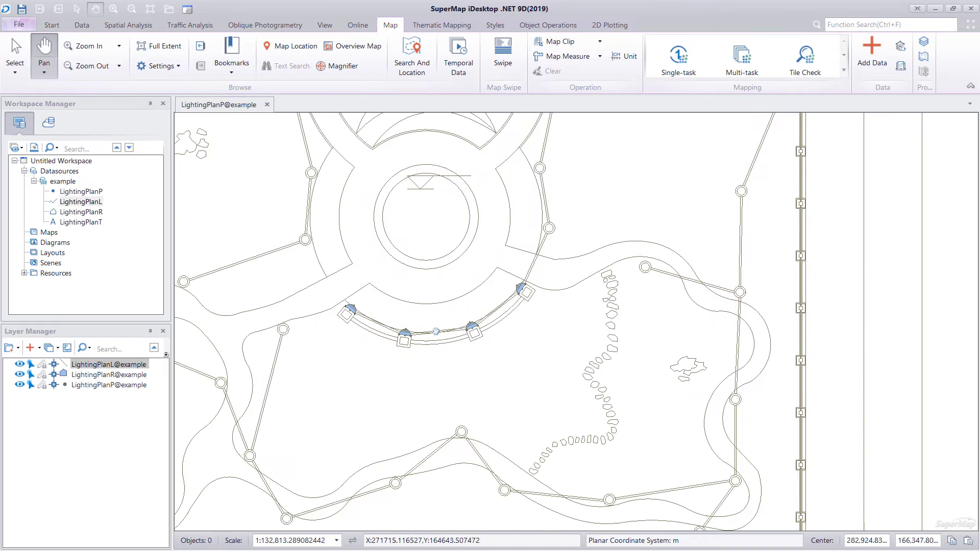
scroll(427, 297, "down", 4)
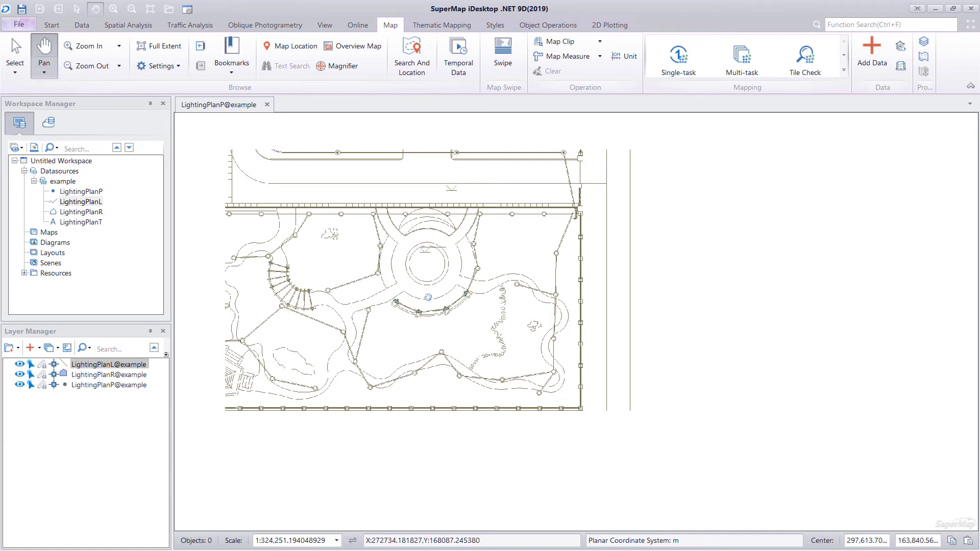
left_click_drag(360, 208, 435, 271)
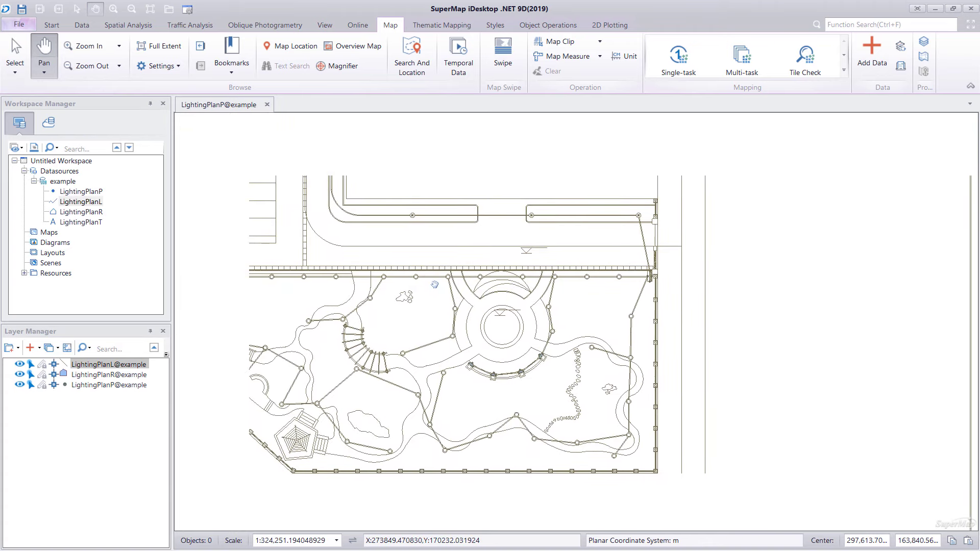
left_click_drag(420, 131, 430, 280)
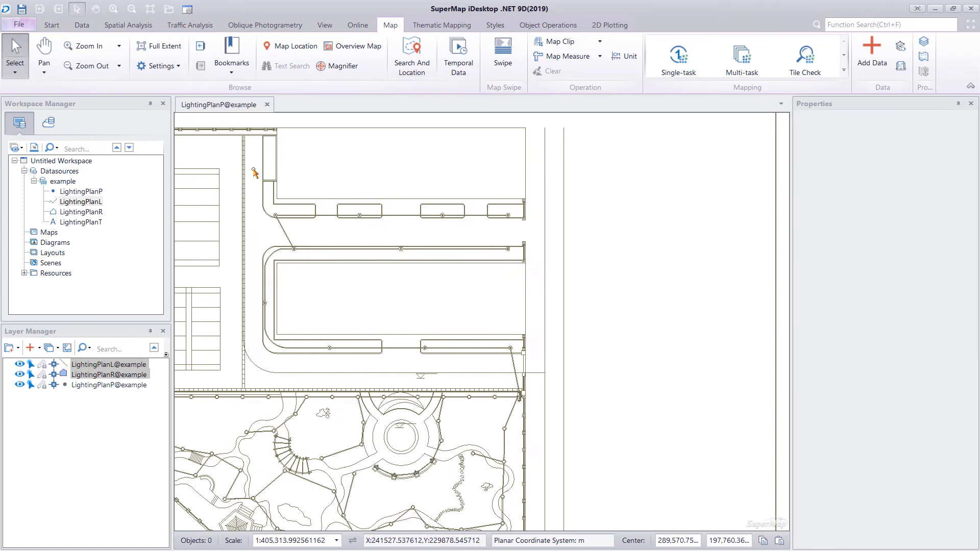
left_click_drag(253, 157, 599, 380)
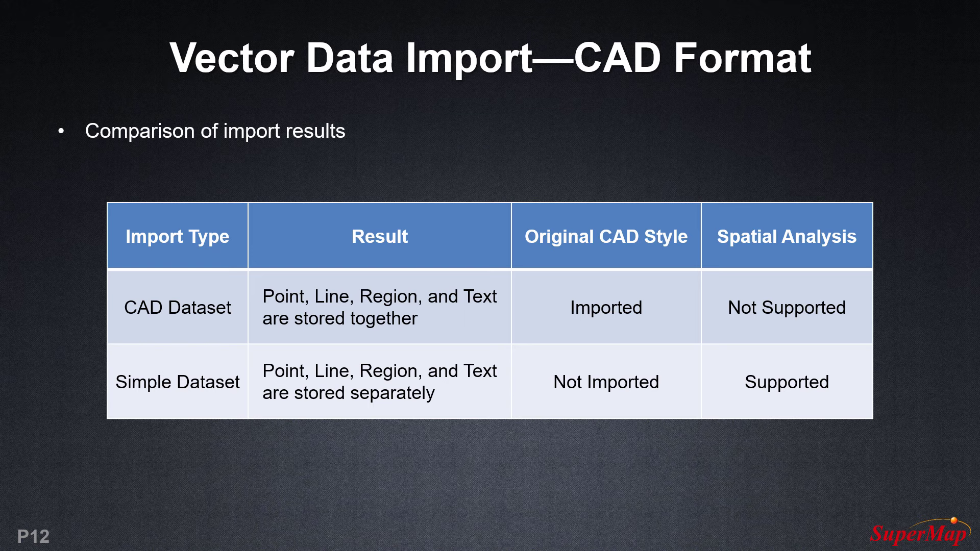
Step back one slide, then forward to the P15 Exercise slide on importing Shanxi.shp.
key("Left")
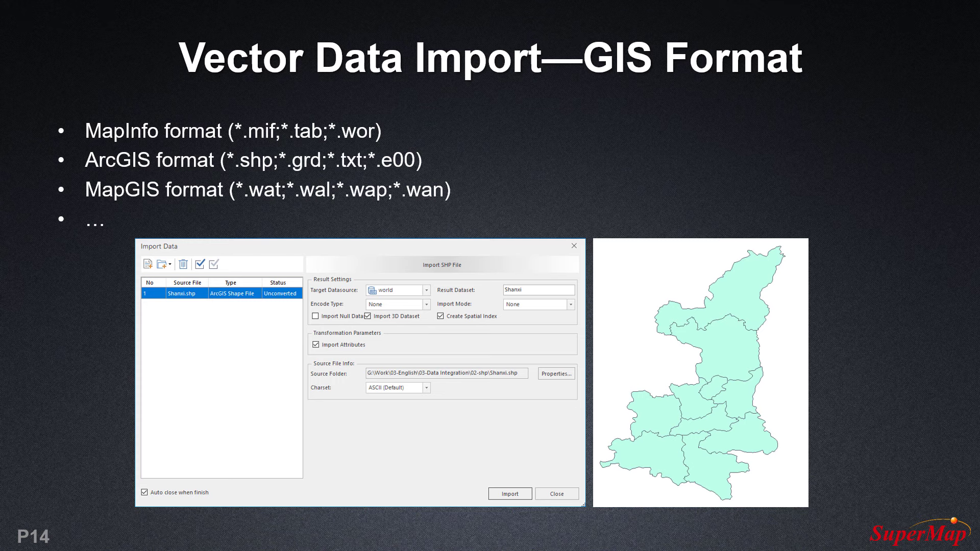
key("Right")
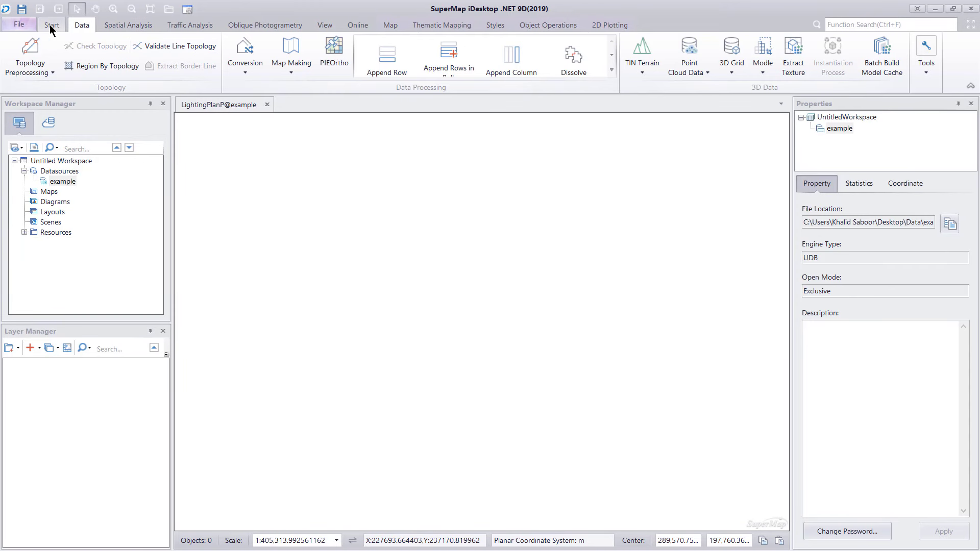
Import Data\02-shp\Shanxi.shp into example with import mode None, then open Shanxi in a map.
left_click(51, 26)
left_click(618, 70)
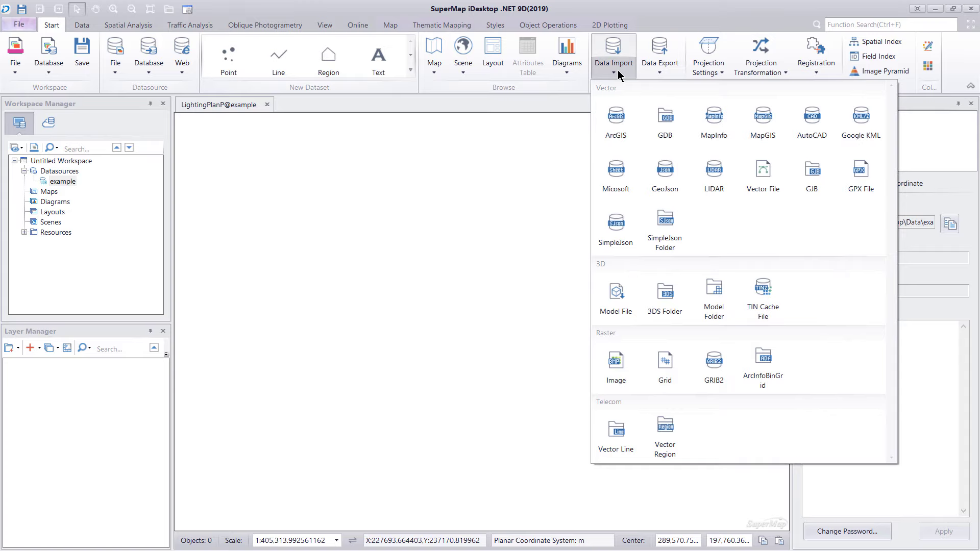
left_click(616, 121)
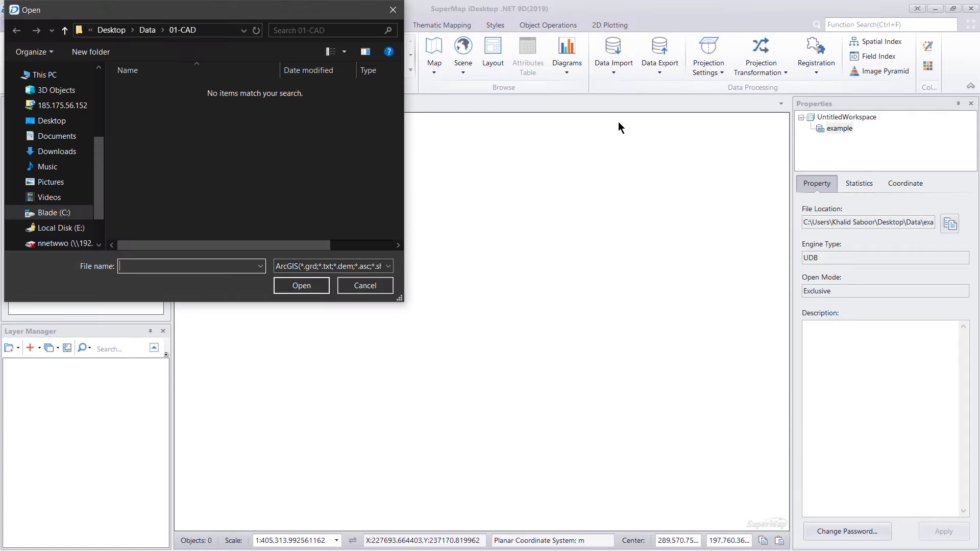
left_click(147, 32)
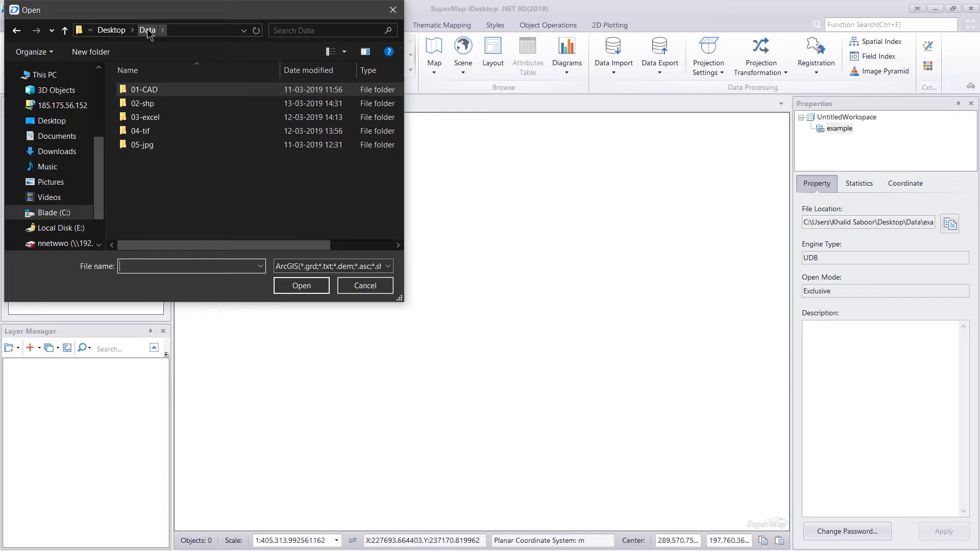
double_click(161, 106)
left_click(166, 105)
left_click(309, 289)
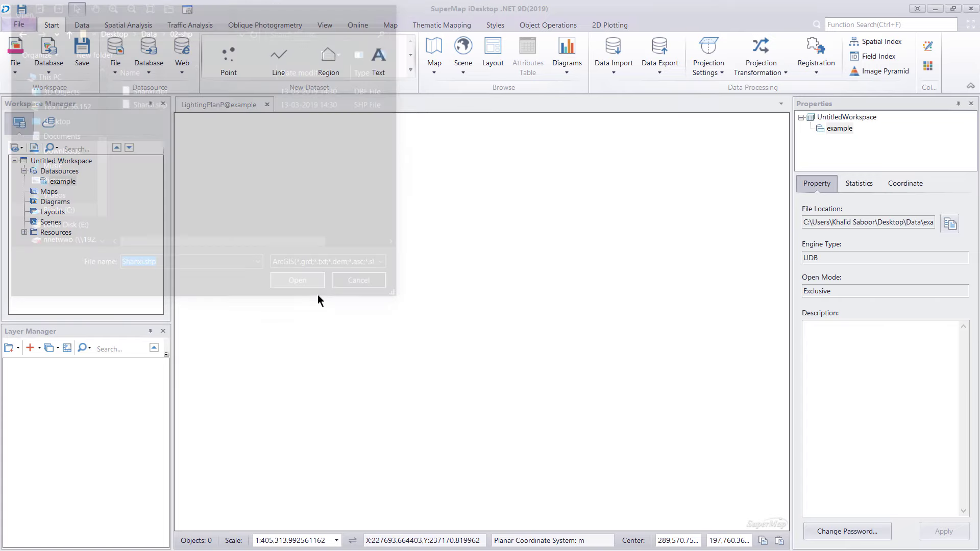
left_click(751, 164)
left_click(750, 167)
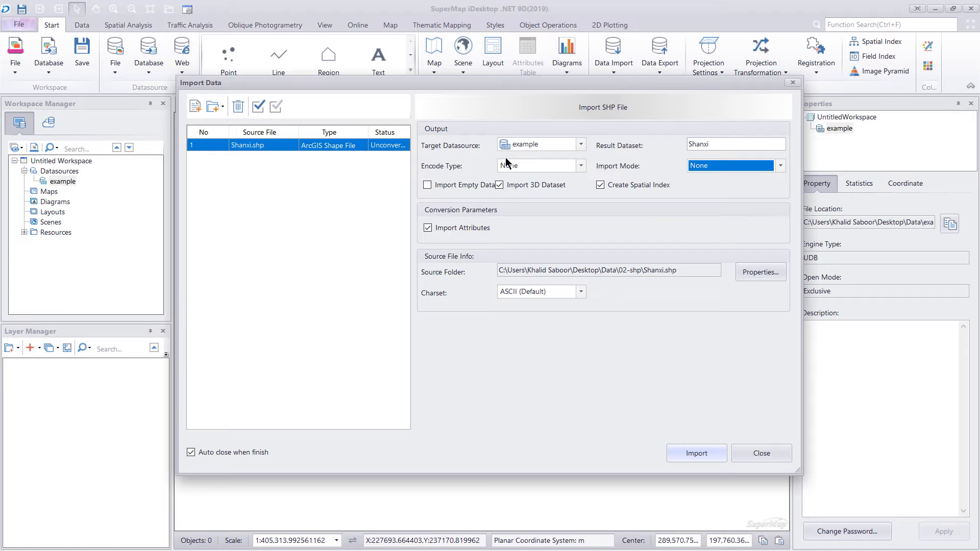
left_click(692, 454)
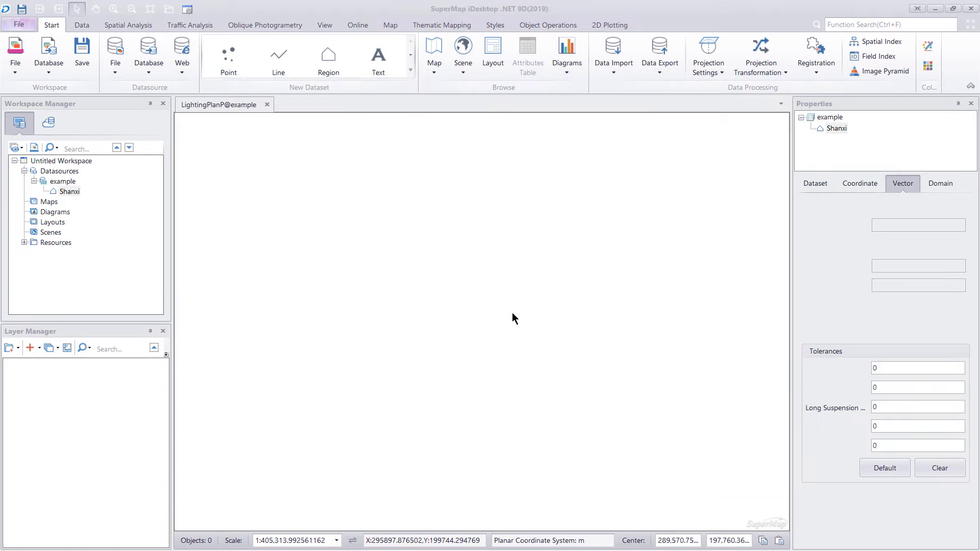
double_click(60, 191)
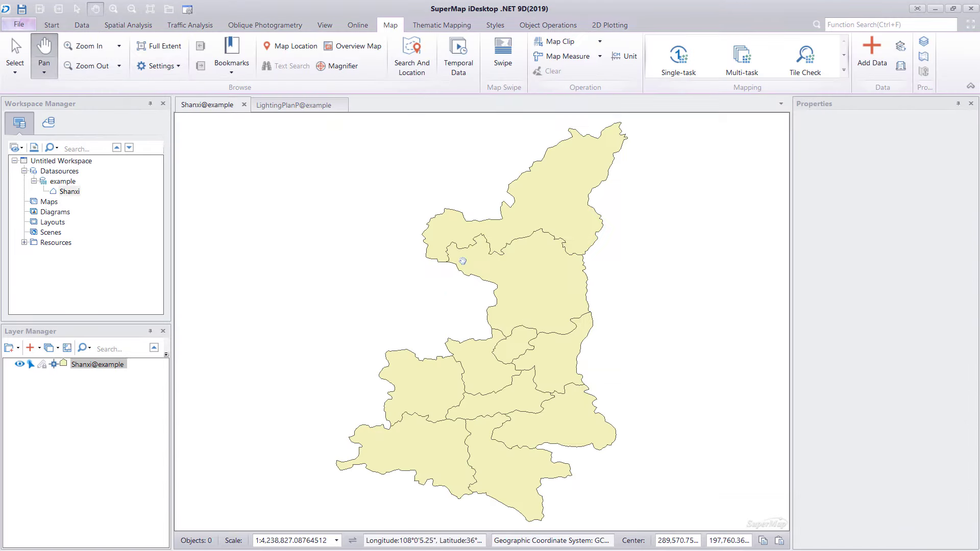